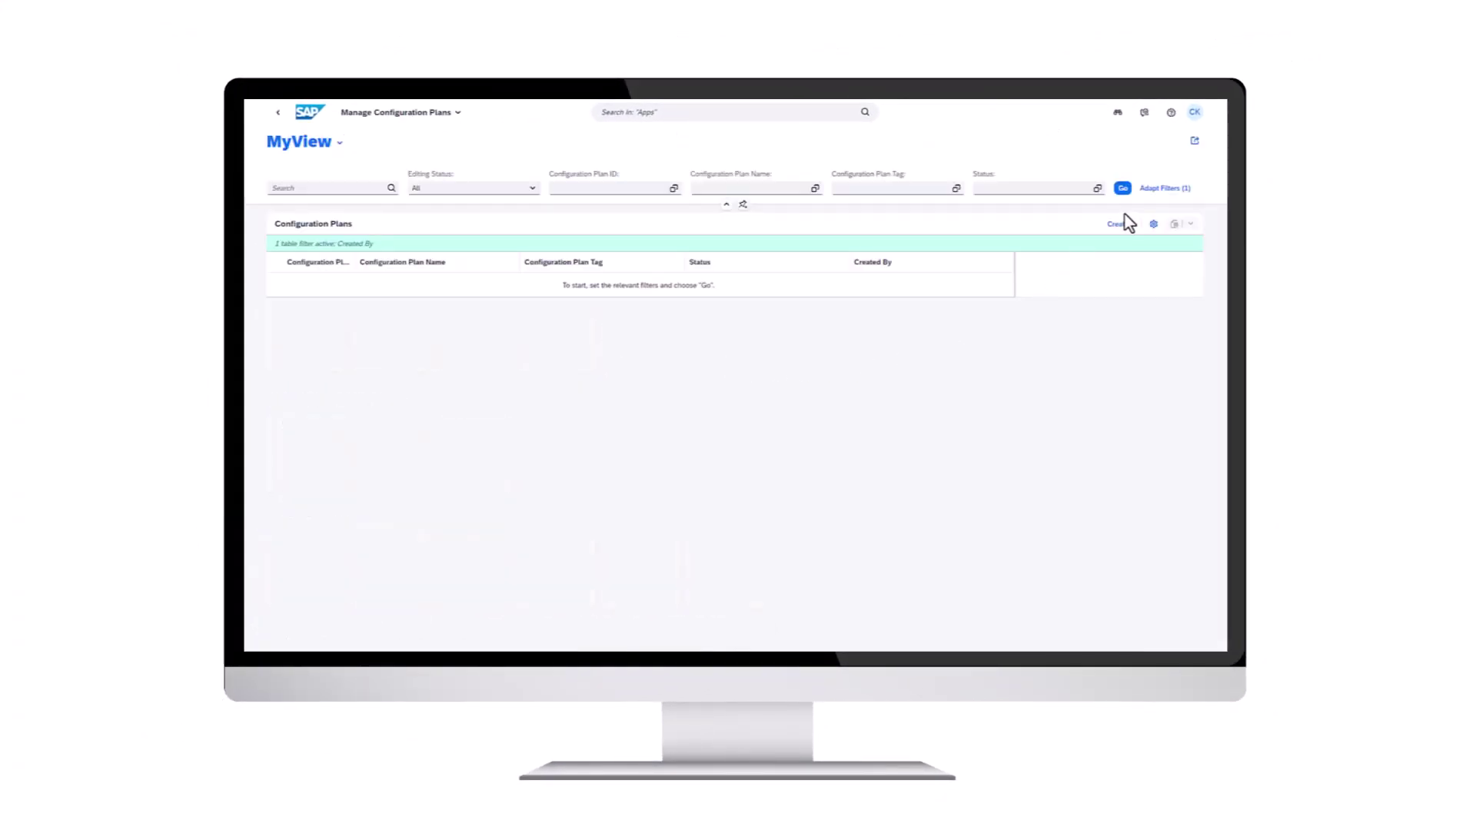
# - Open the Create form for a new configuration plan from the Configuration Plans table
pyautogui.click(1118, 224)
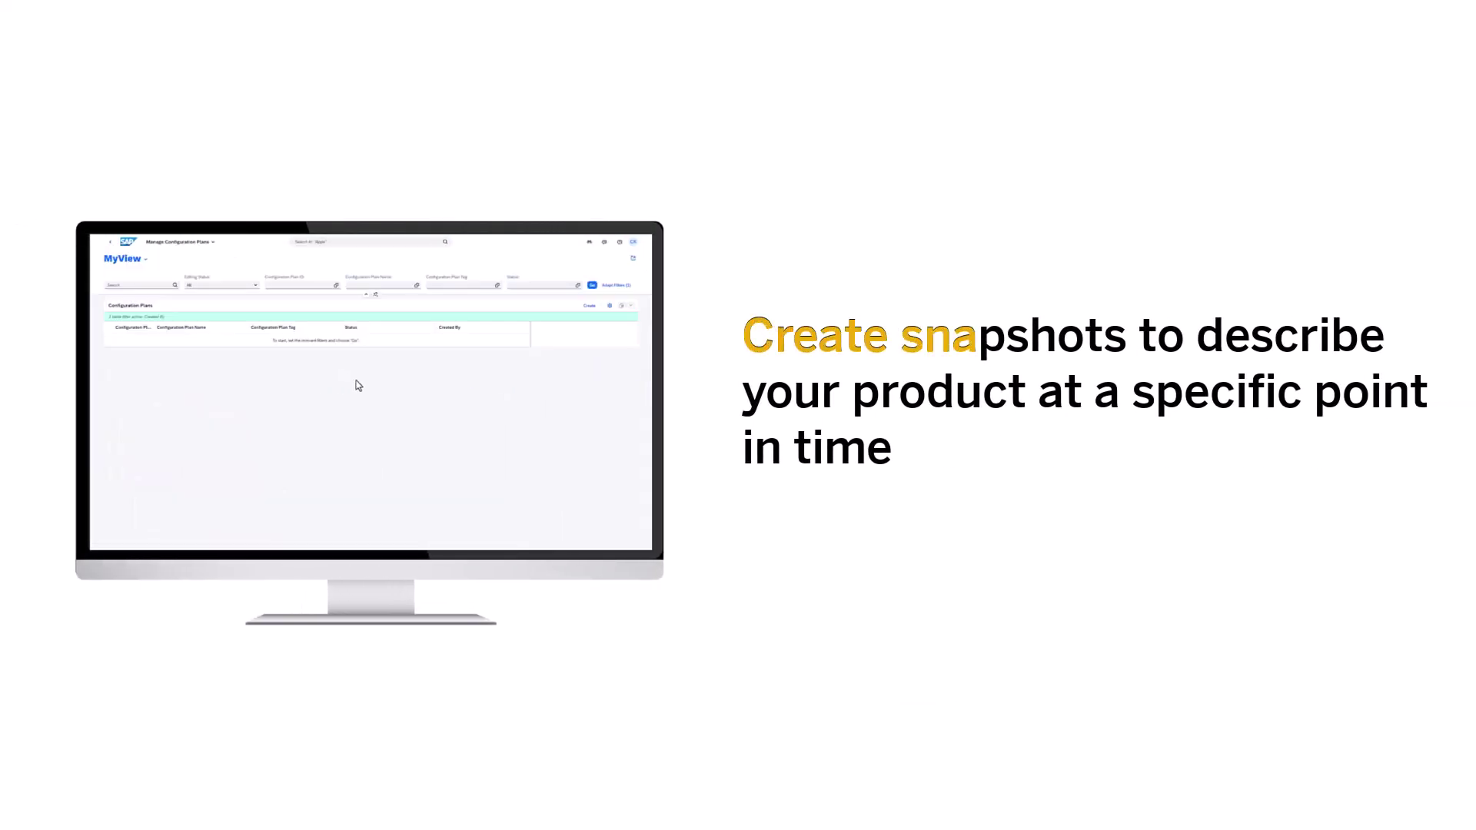
# - Enter name 'Skateboard Model 2023', tag 'Skateboard' and a description for the new skateboard
pyautogui.click(590, 306)
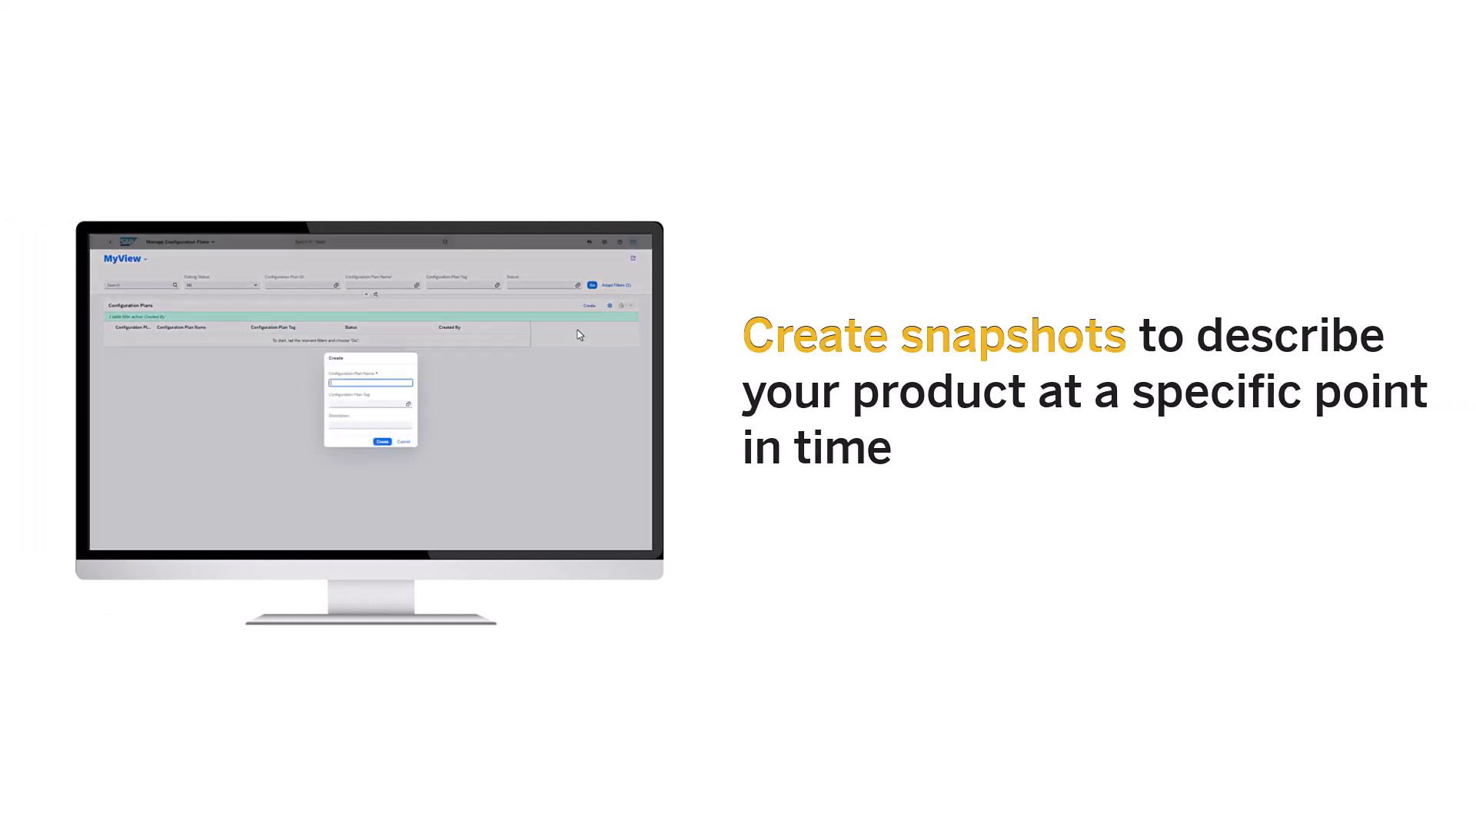
pyautogui.write('Skateb')
pyautogui.write('oard')
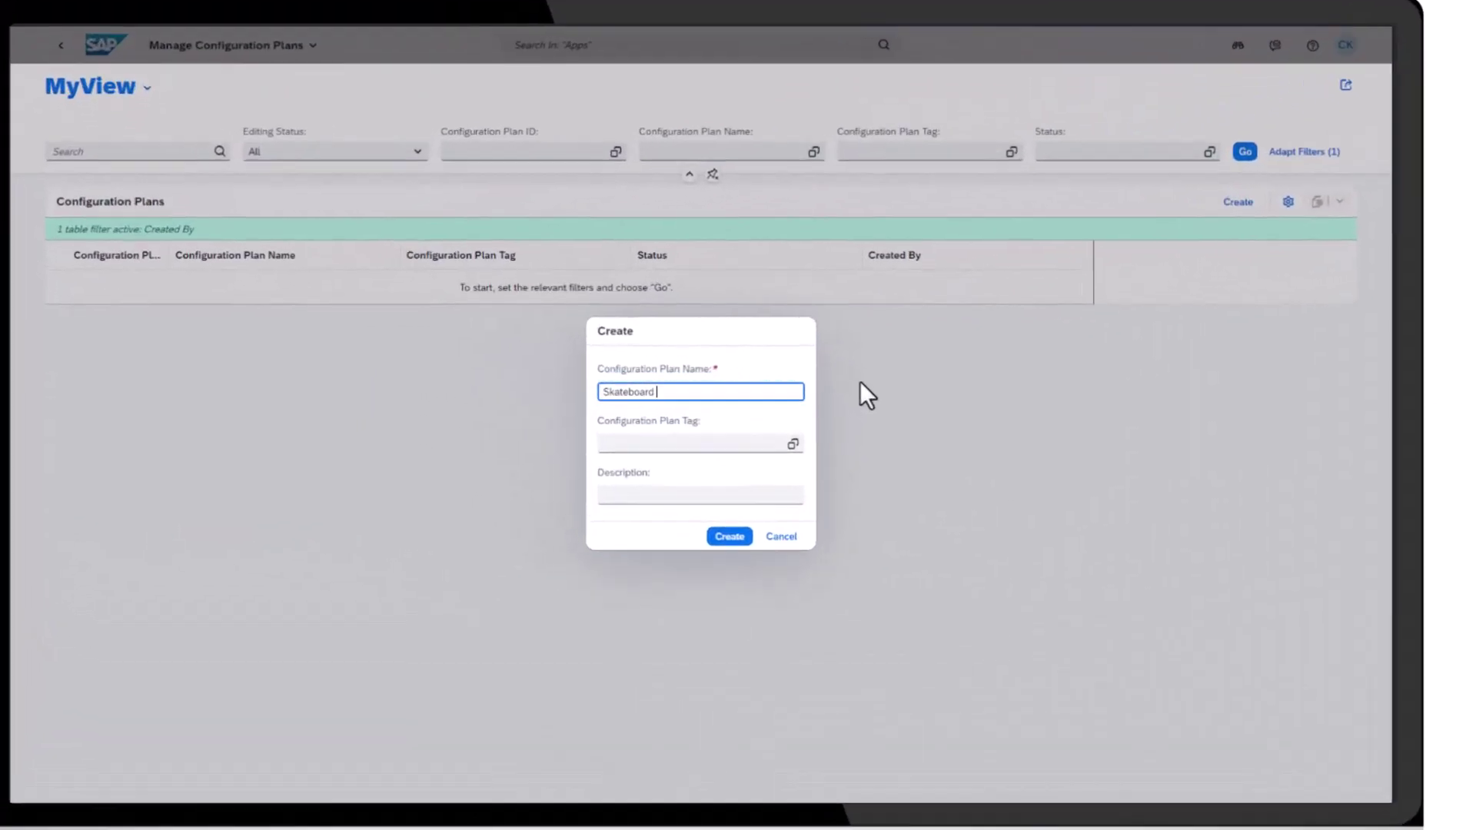
pyautogui.write(' Model 2023')
pyautogui.press('Tab')
pyautogui.write('Skat')
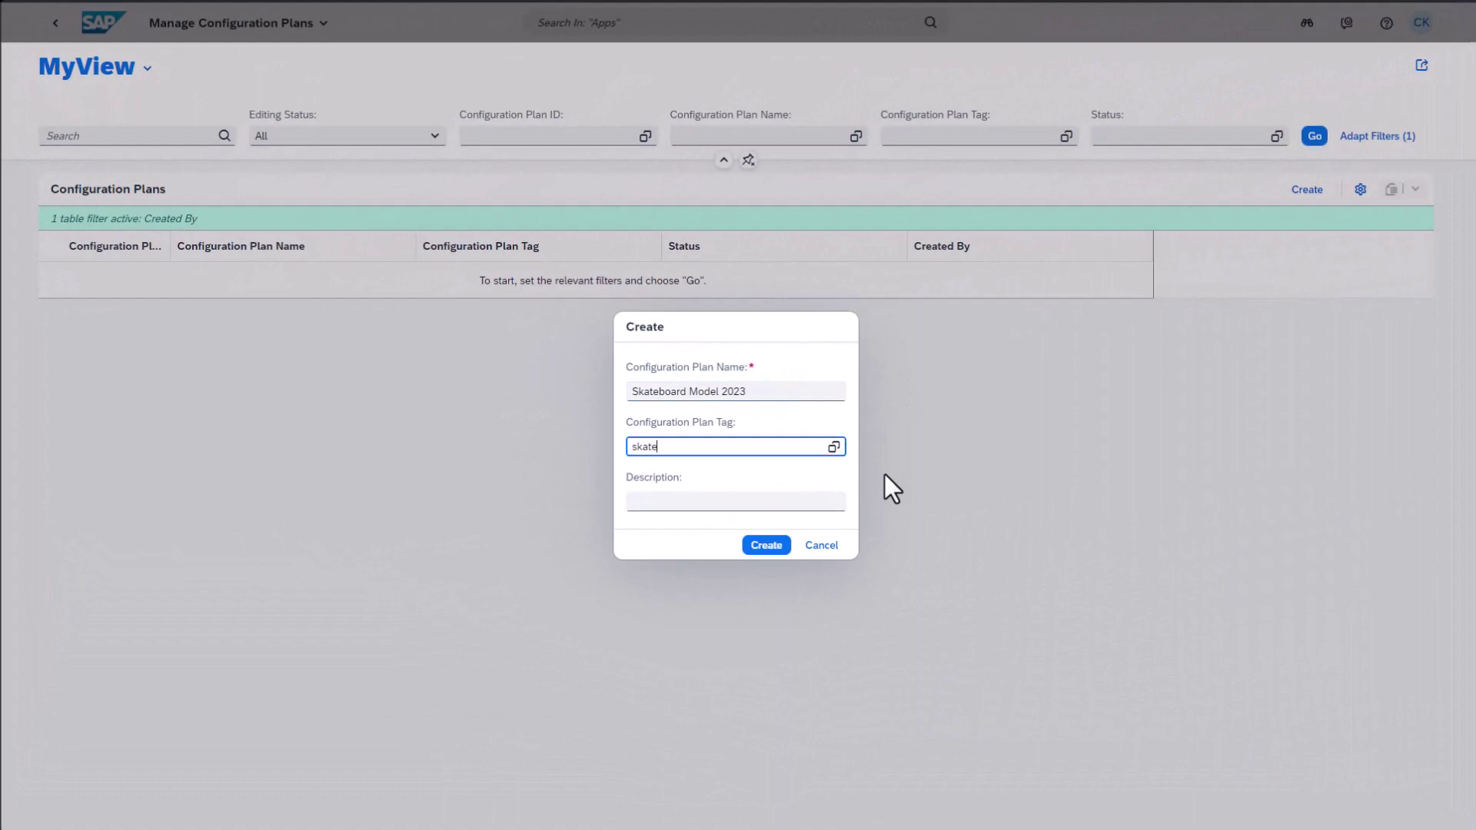
pyautogui.write('eboard')
pyautogui.click(738, 502)
pyautogui.write('Configurat')
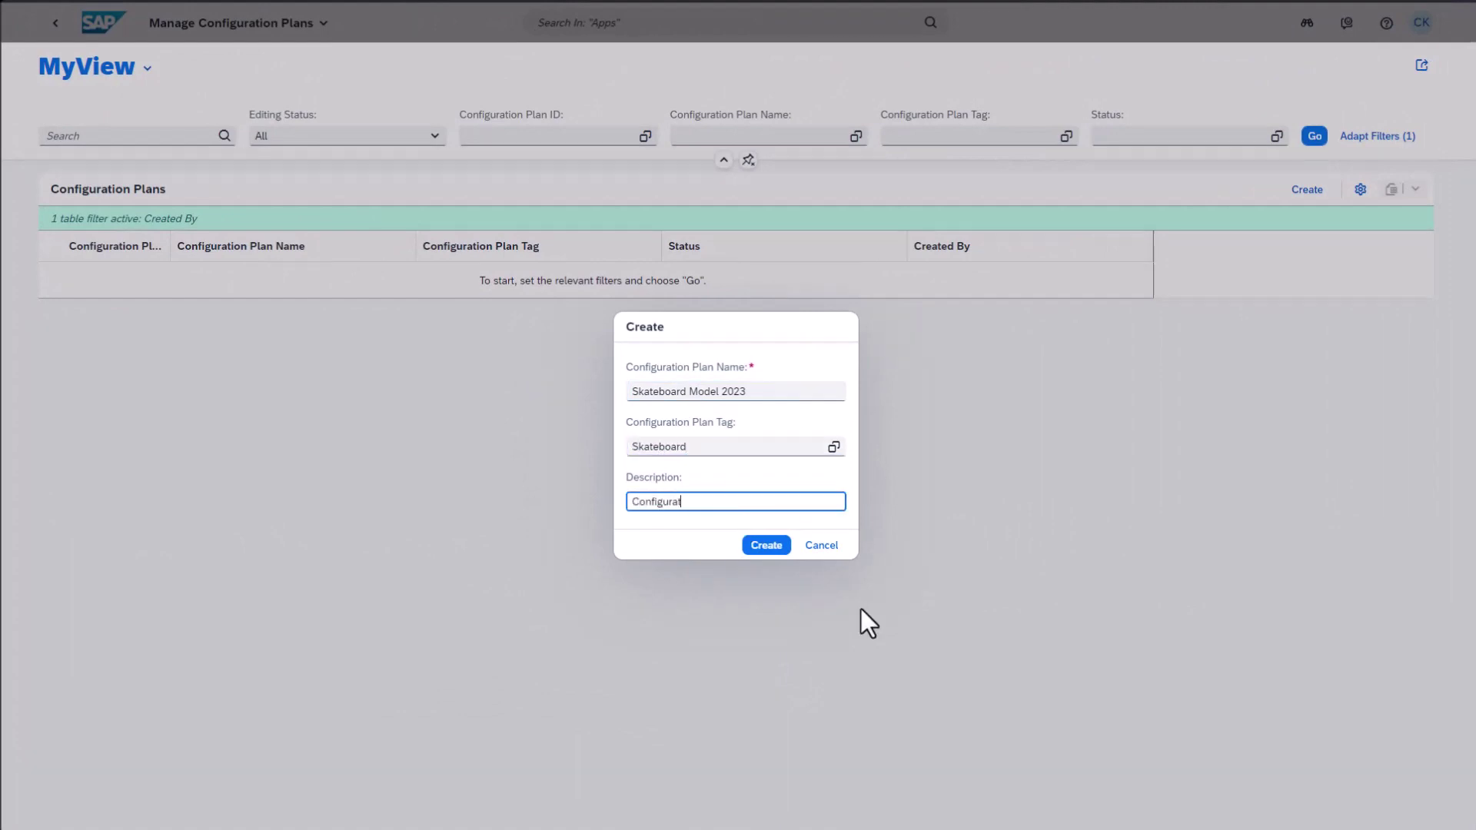
pyautogui.write('ion Plan for new Skateb')
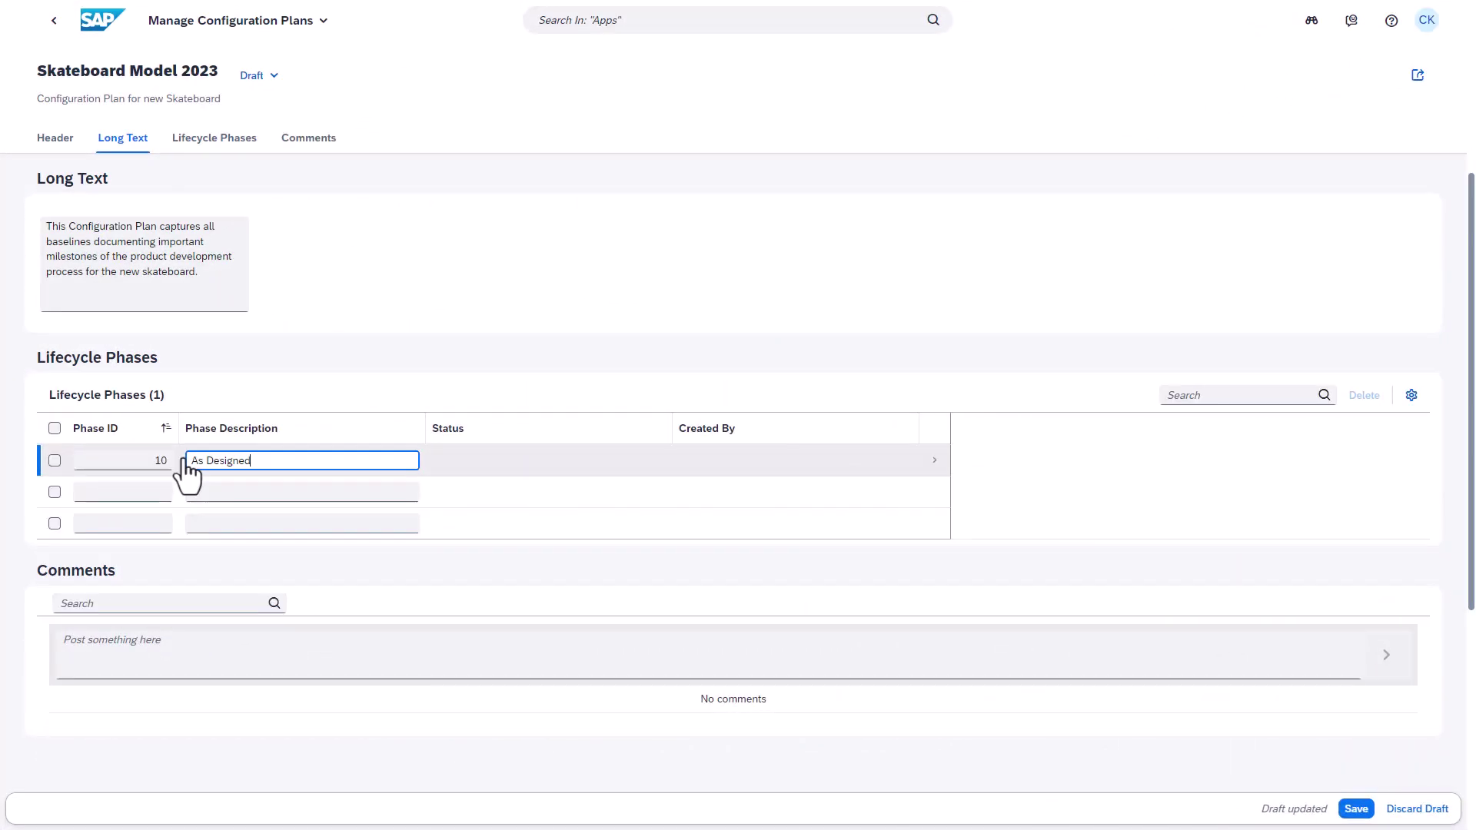
# - Add lifecycle phase 20 'As Planned' after phase 10 'As Designed'
pyautogui.click(164, 491)
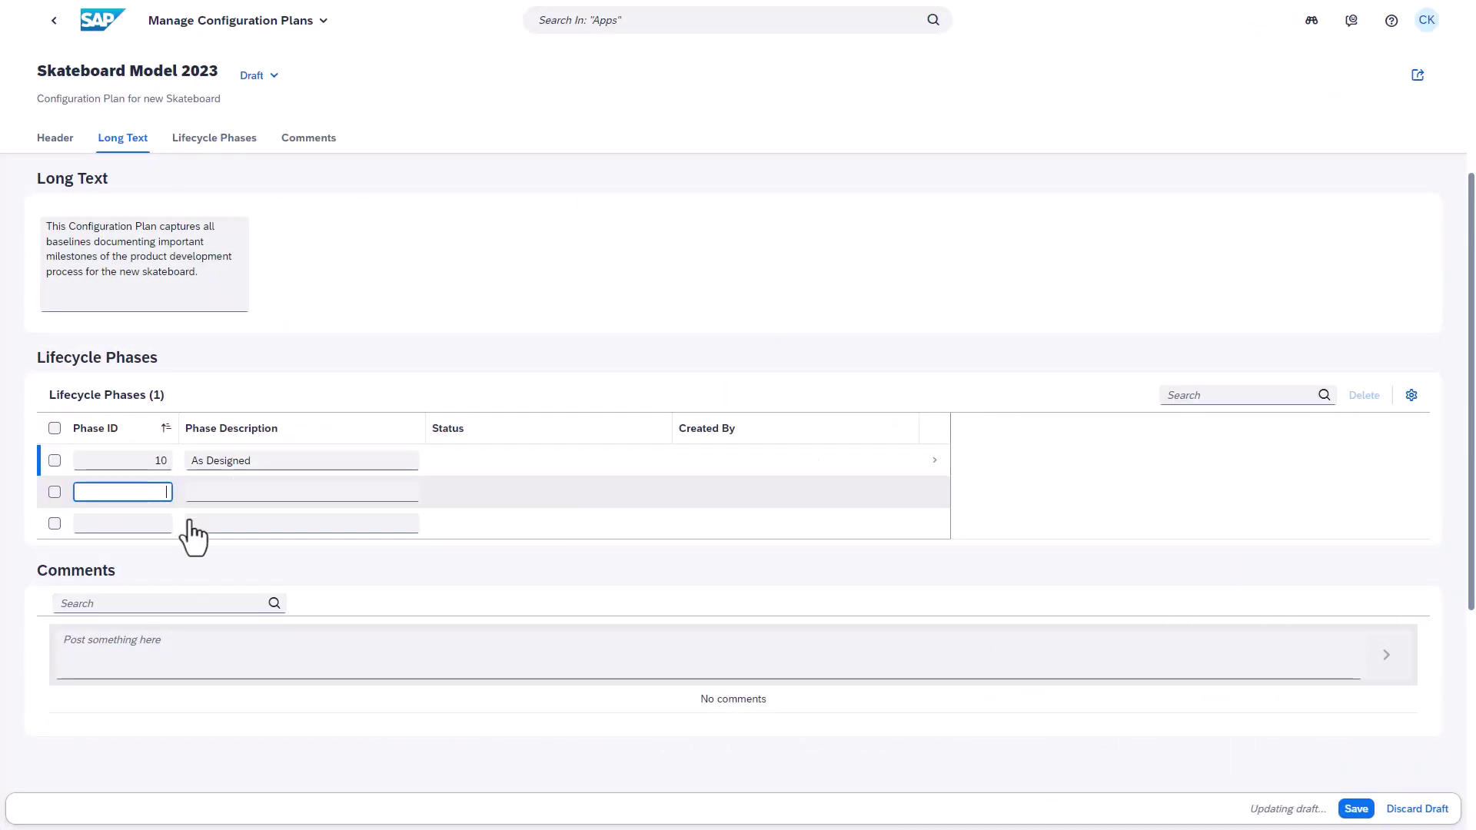
pyautogui.write('20')
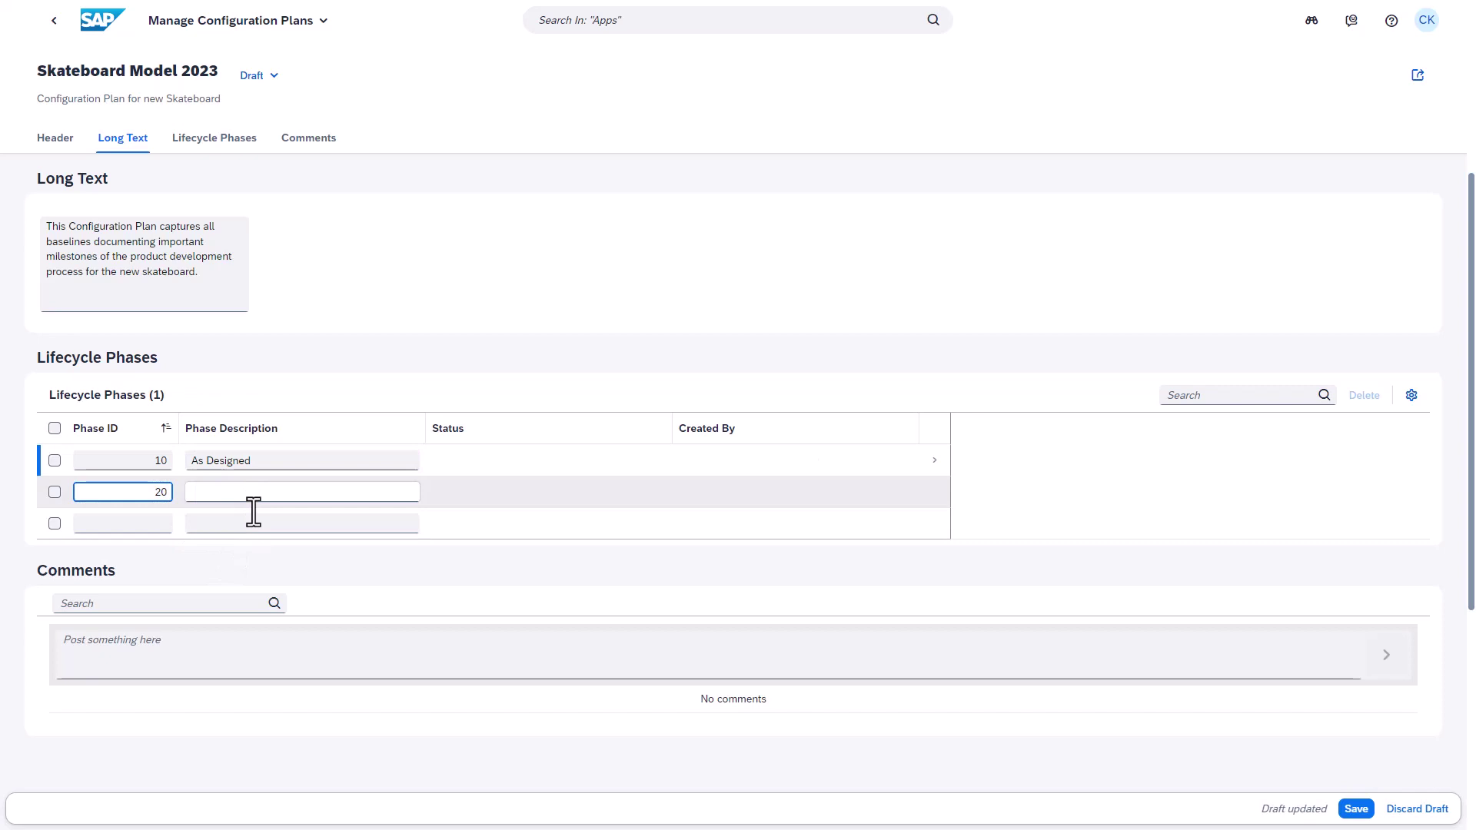
pyautogui.click(251, 495)
pyautogui.write('As Planned')
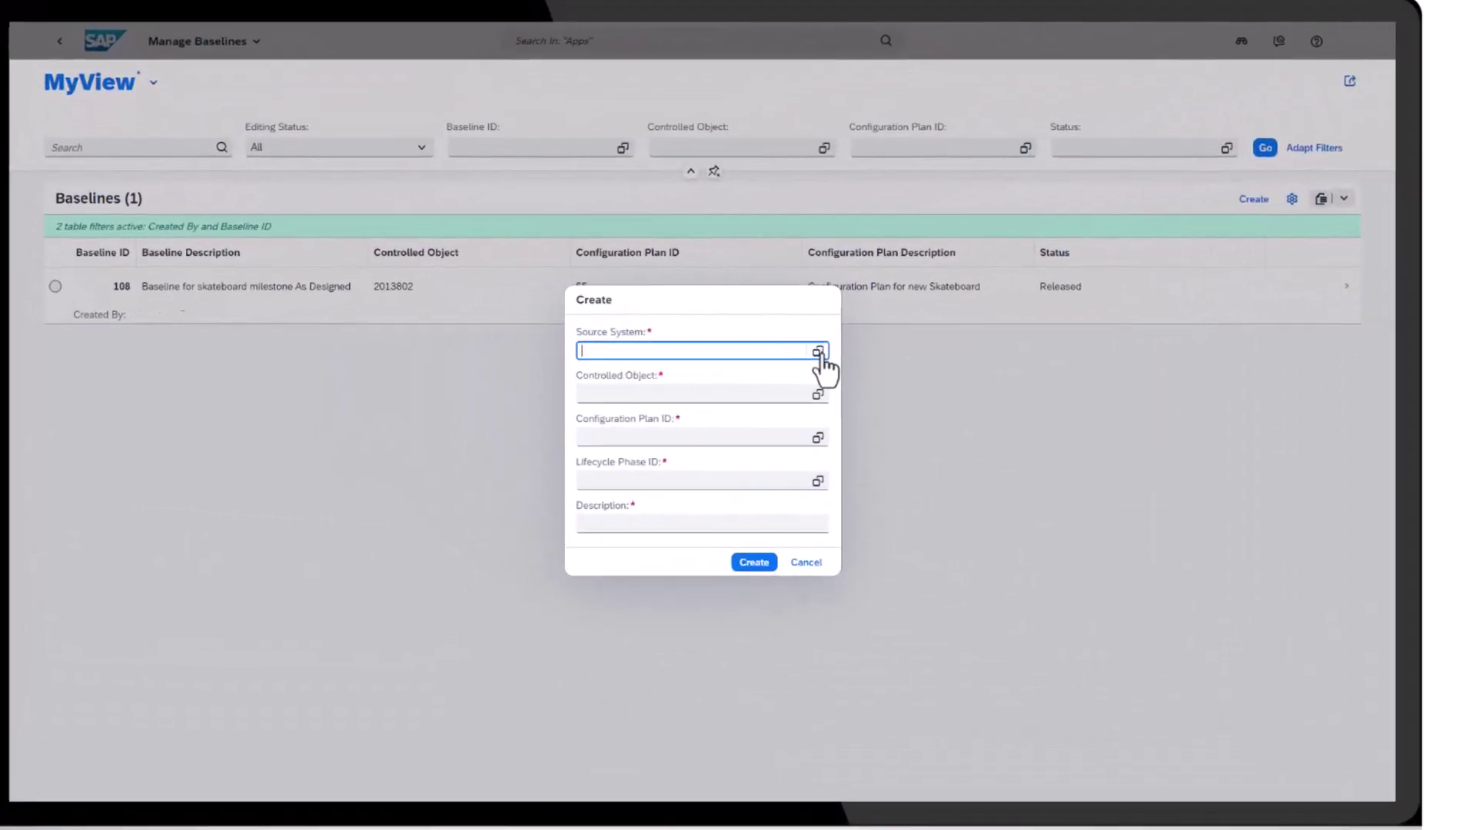
# - Set source system PS_PT3_100_DO_NOT_DELETE and begin entering controlled object 2013802
pyautogui.click(579, 361)
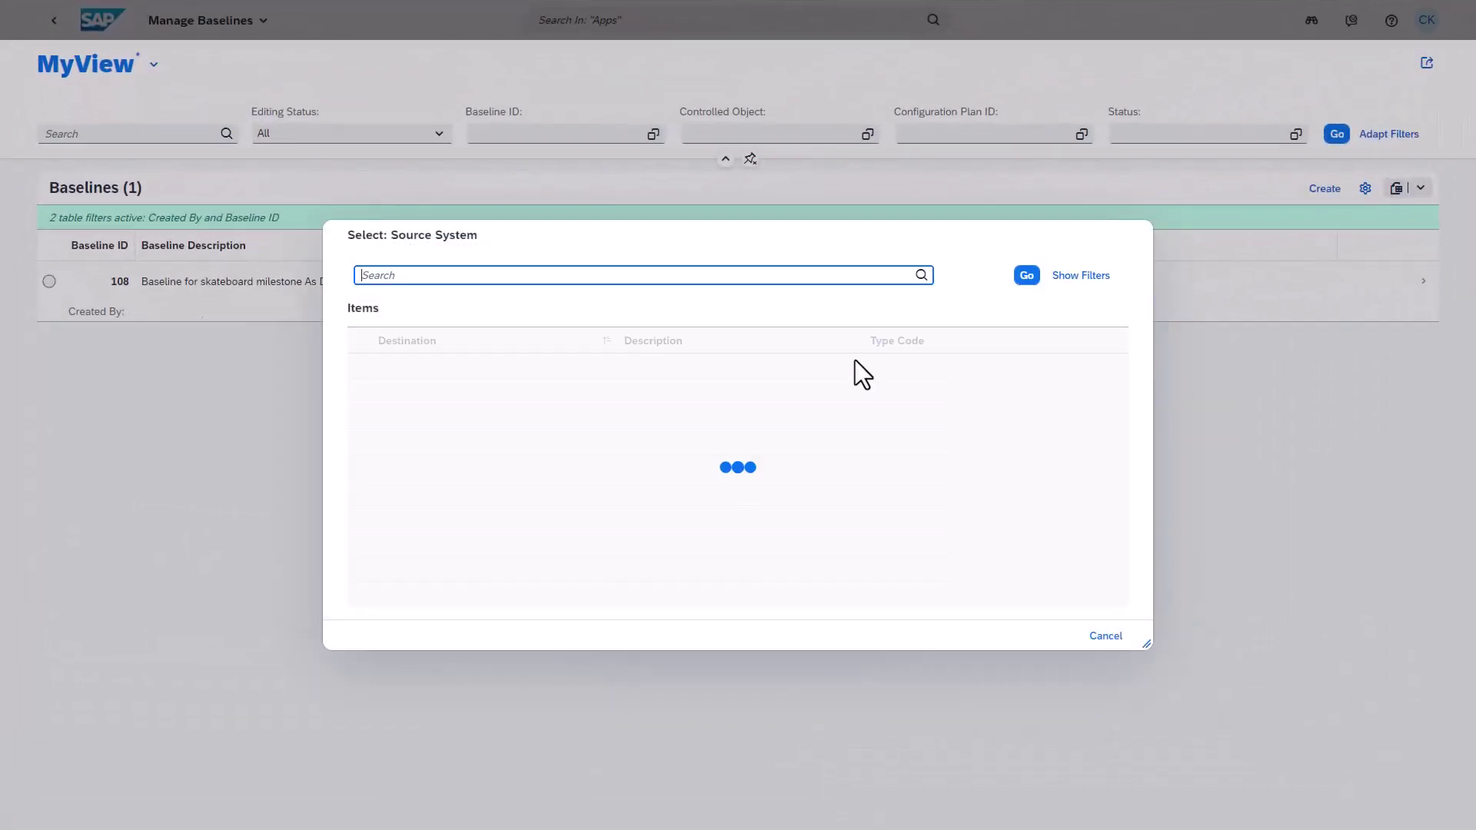
pyautogui.click(801, 394)
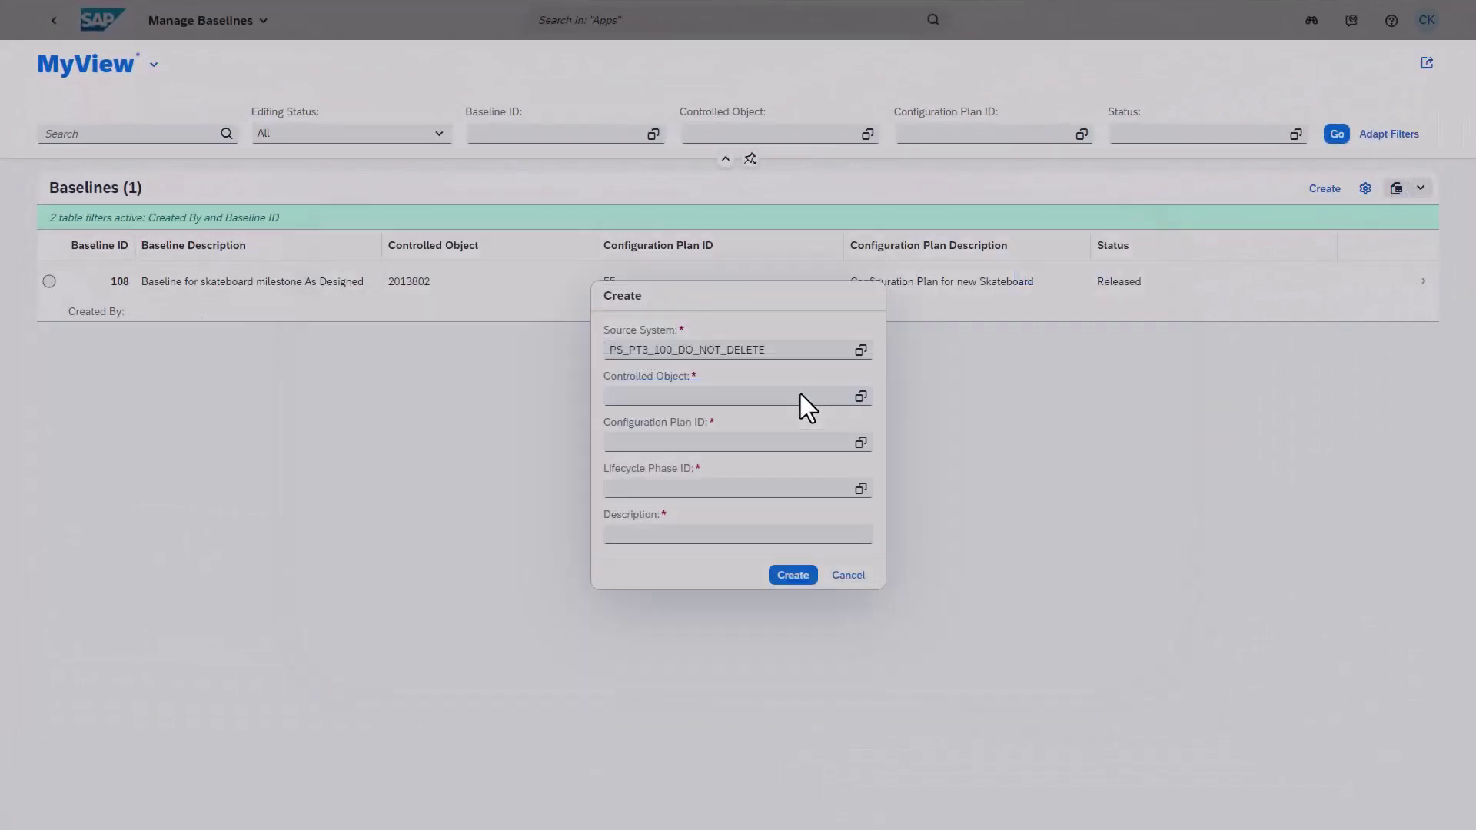
pyautogui.click(801, 394)
pyautogui.write('201380')
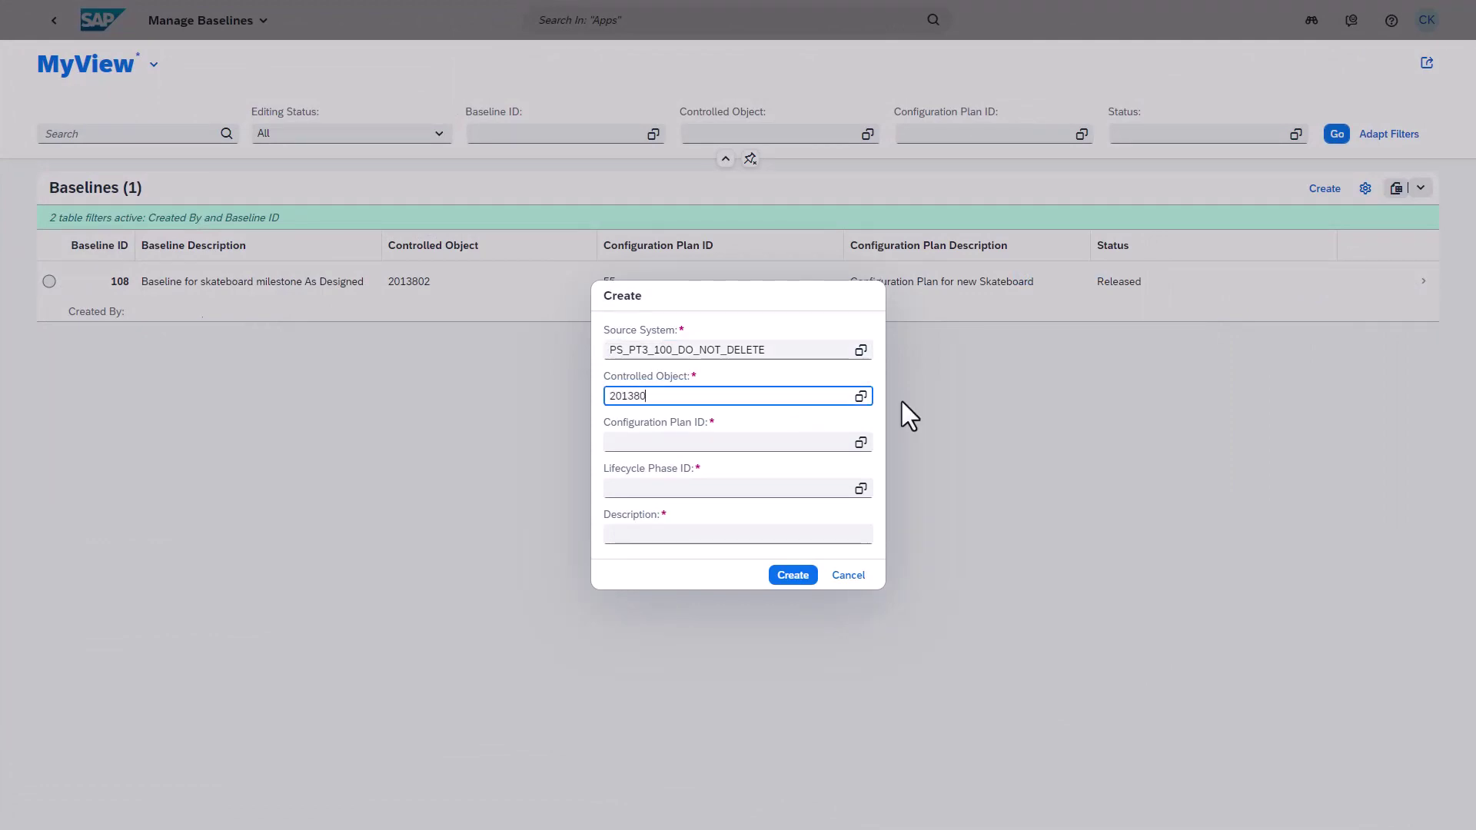
pyautogui.write('2')
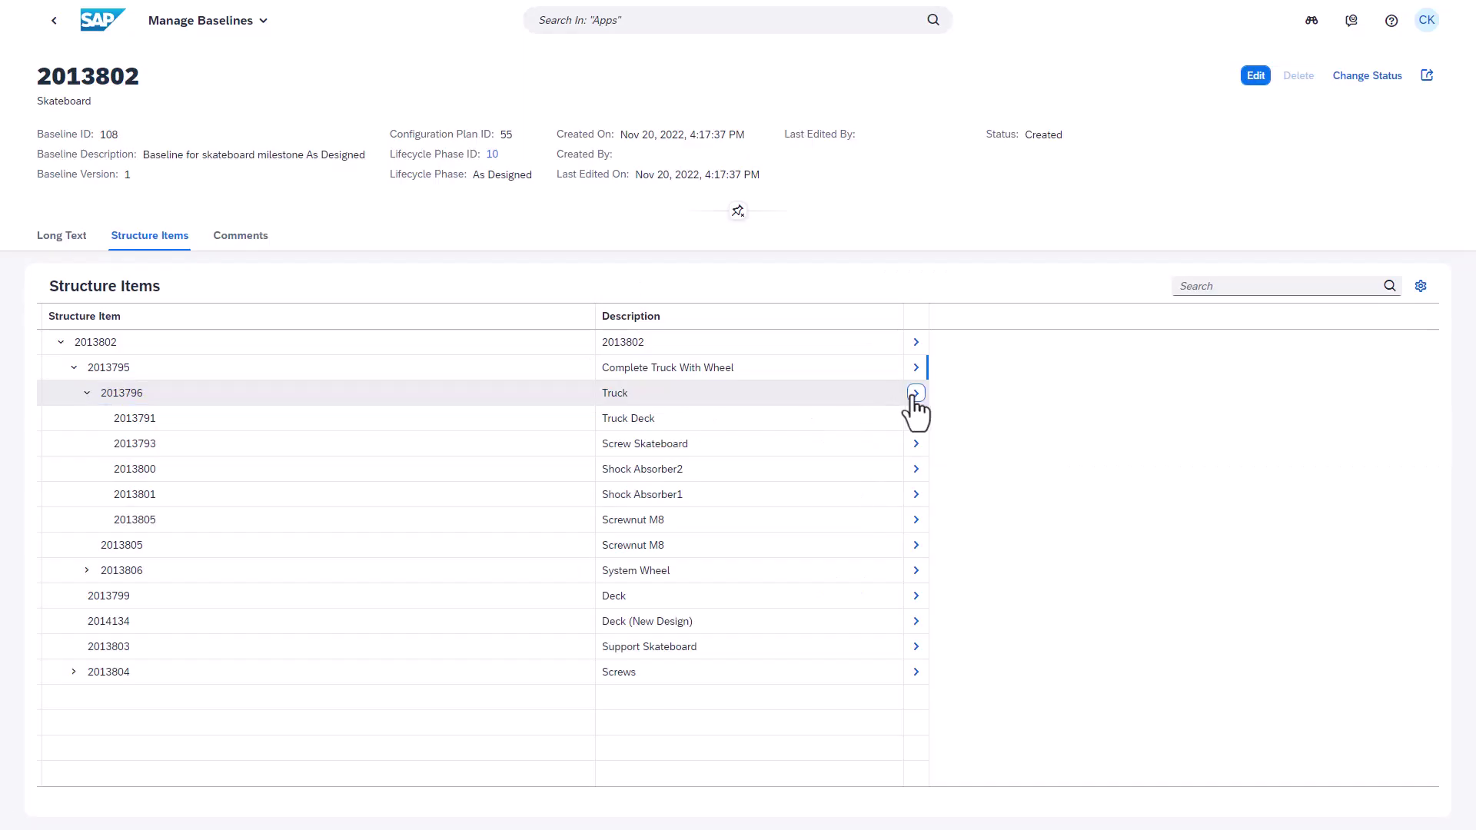
pyautogui.click(912, 394)
pyautogui.scroll(-5, 916, 406)
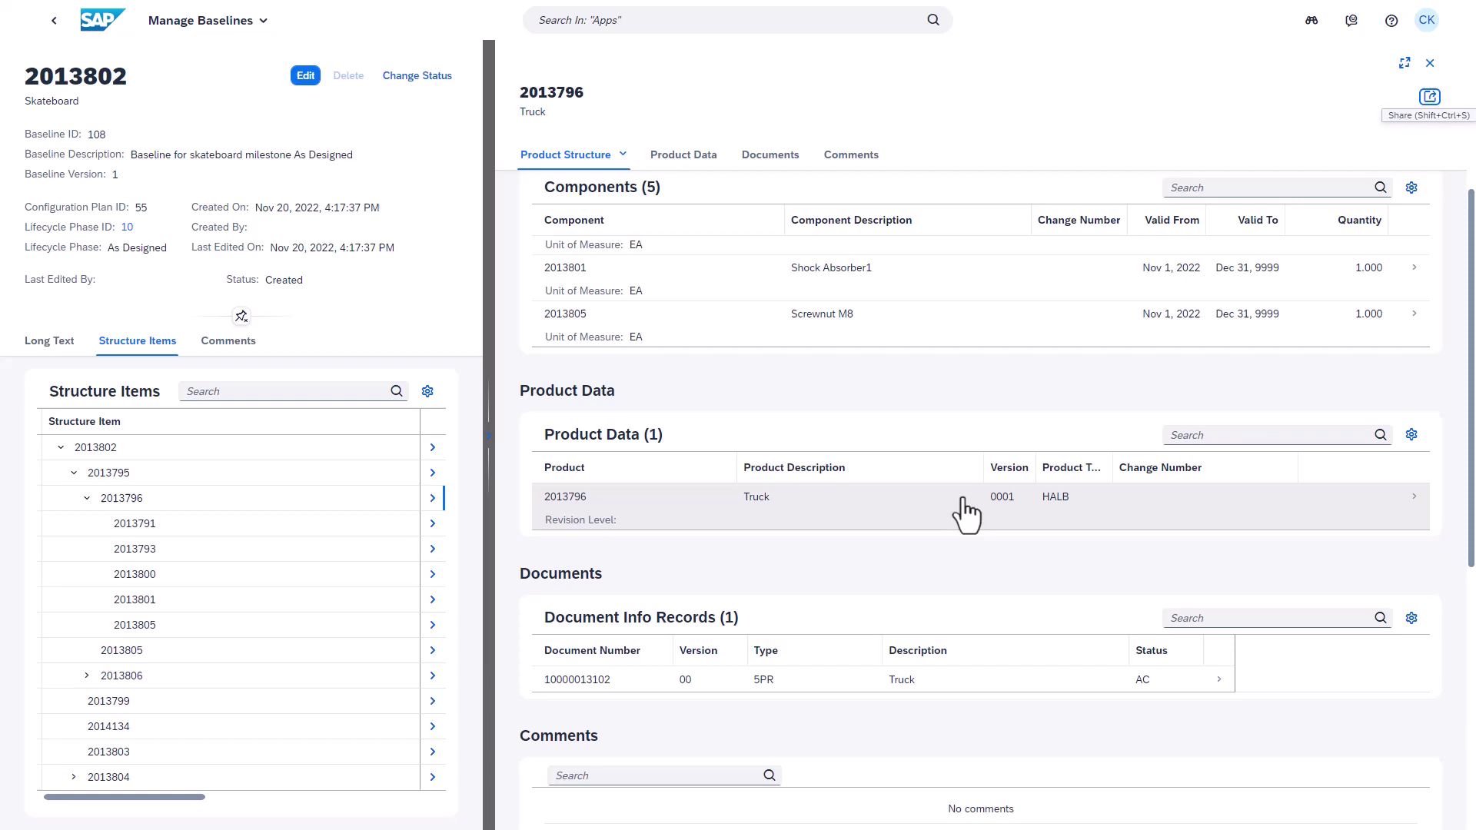
pyautogui.click(1209, 680)
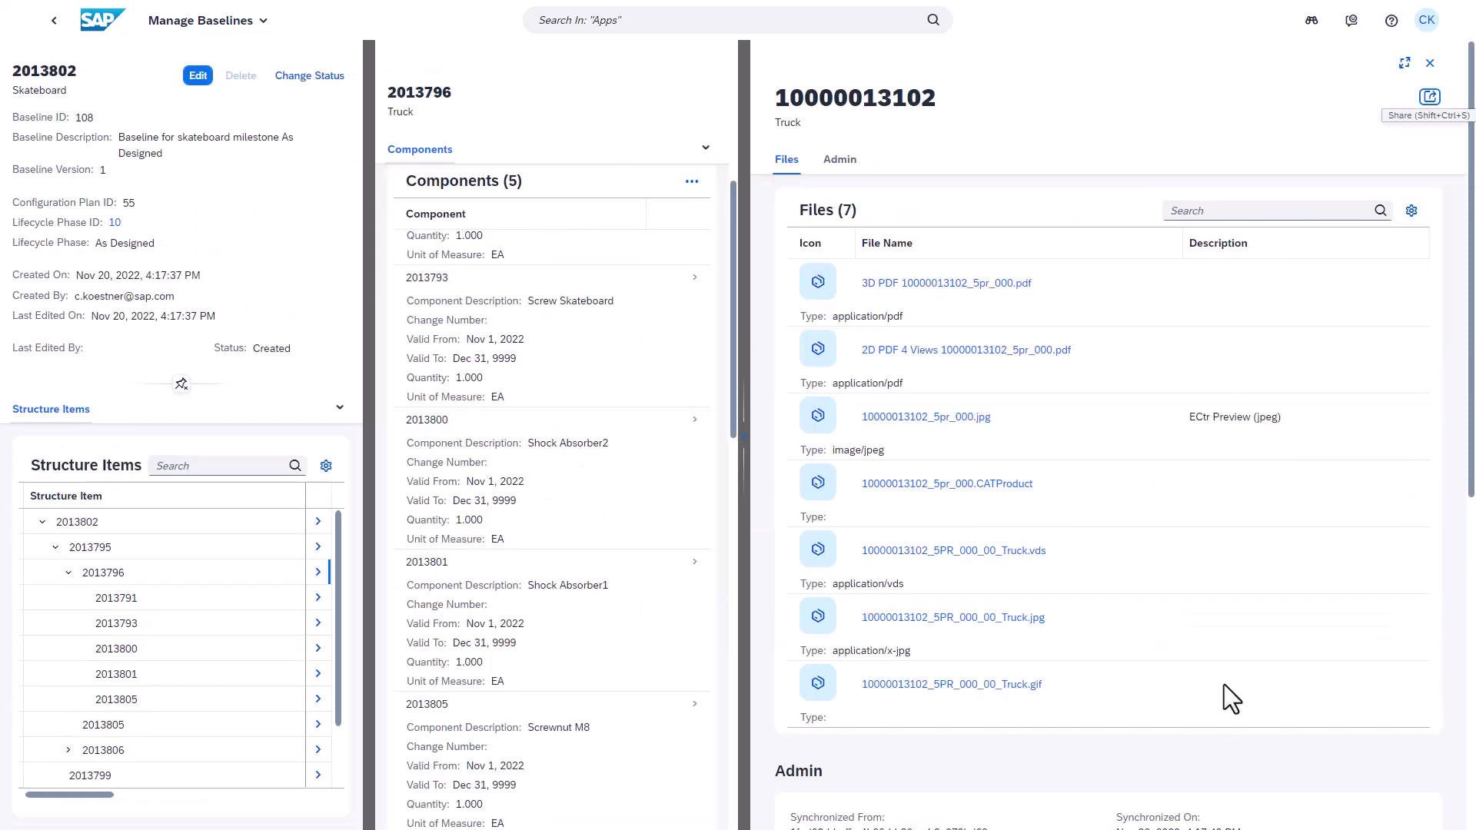